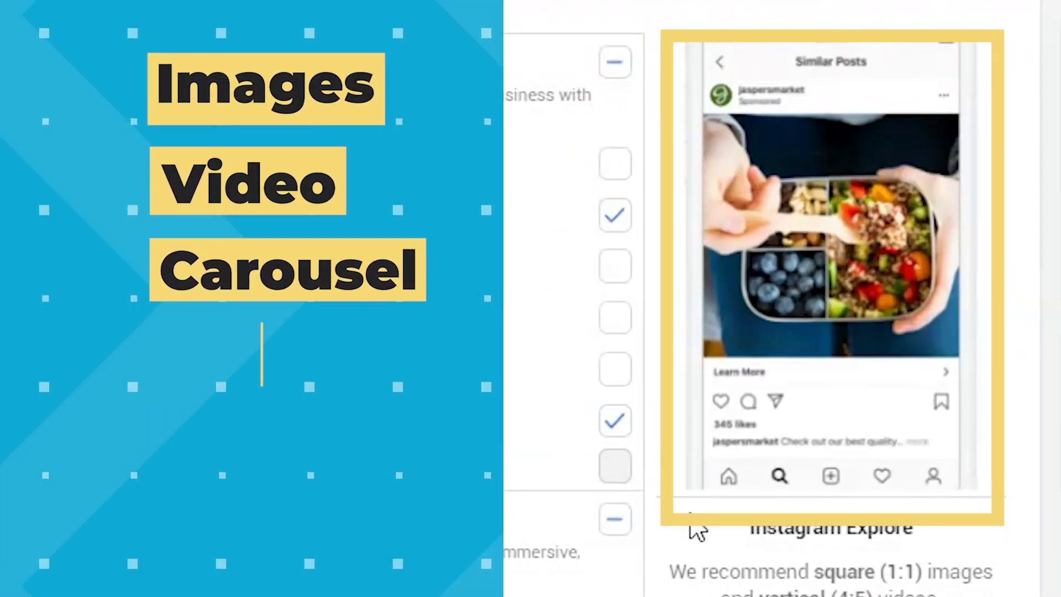
Step: Scroll down the Ads Manager page to review the Instagram placements and ad formats
scroll(695, 547, "down", 2)
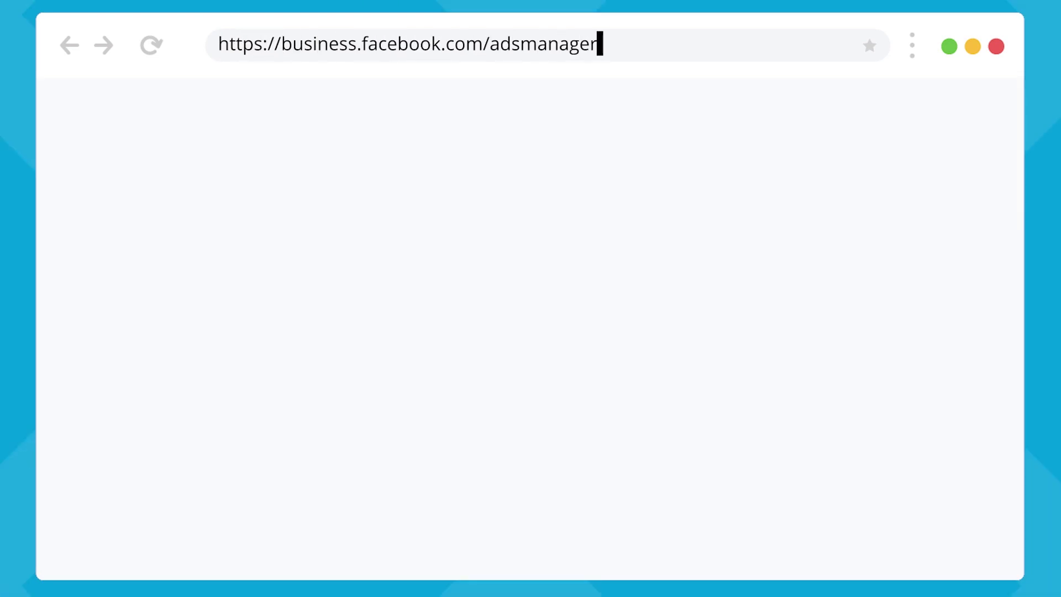
Step: Start a new campaign from the Campaigns tab to show the campaign objectives
left_click(138, 197)
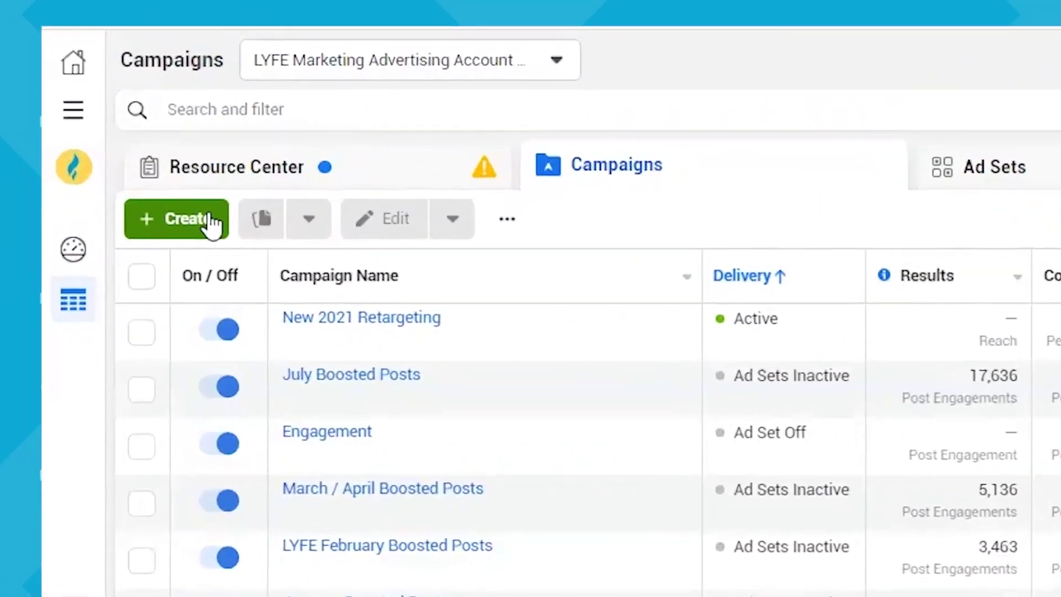
left_click(108, 170)
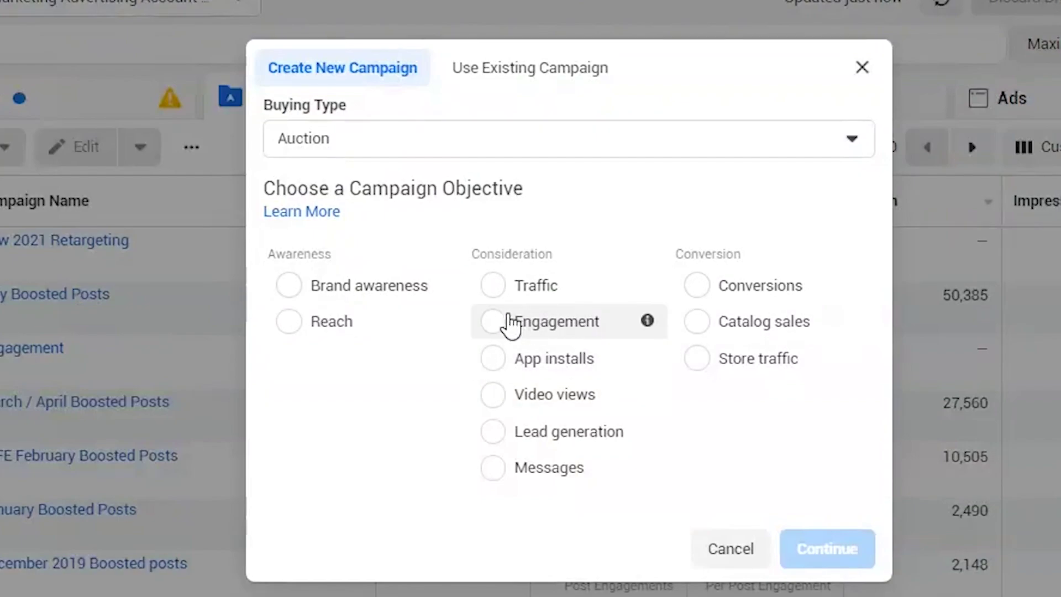
Step: Choose the Conversions objective, name the campaign 'Instagram Demo', and continue
left_click(492, 321)
scroll(699, 478, "down", 4)
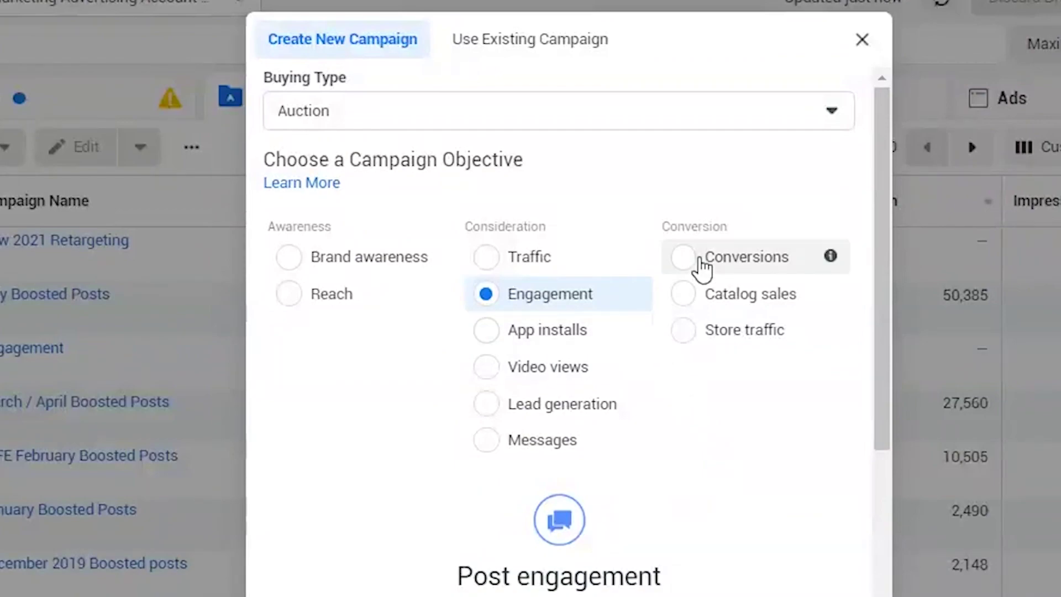
left_click(693, 256)
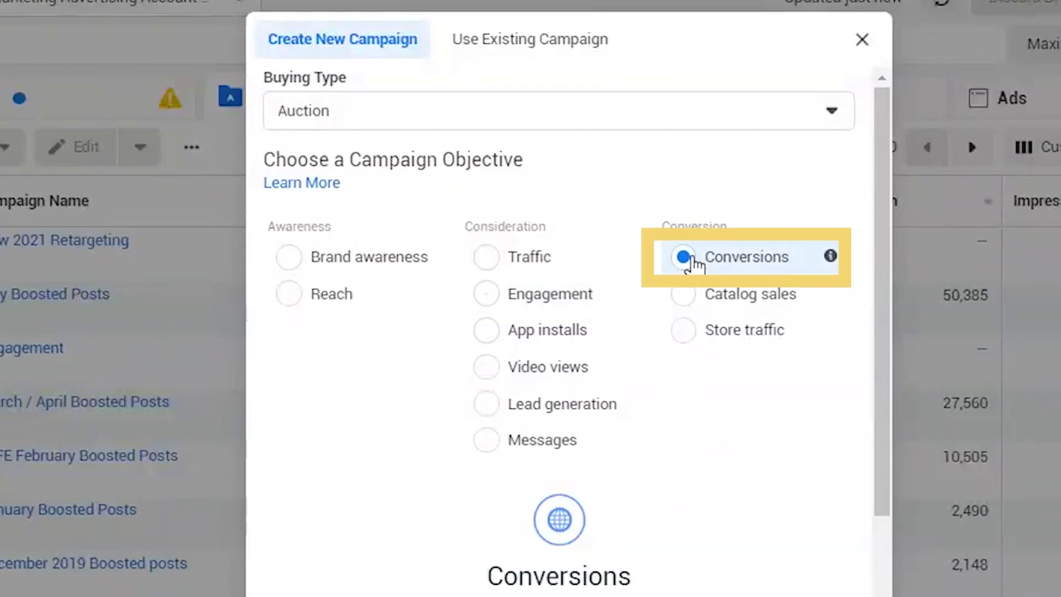
scroll(512, 434, "down", 5)
type("Instagram Demo")
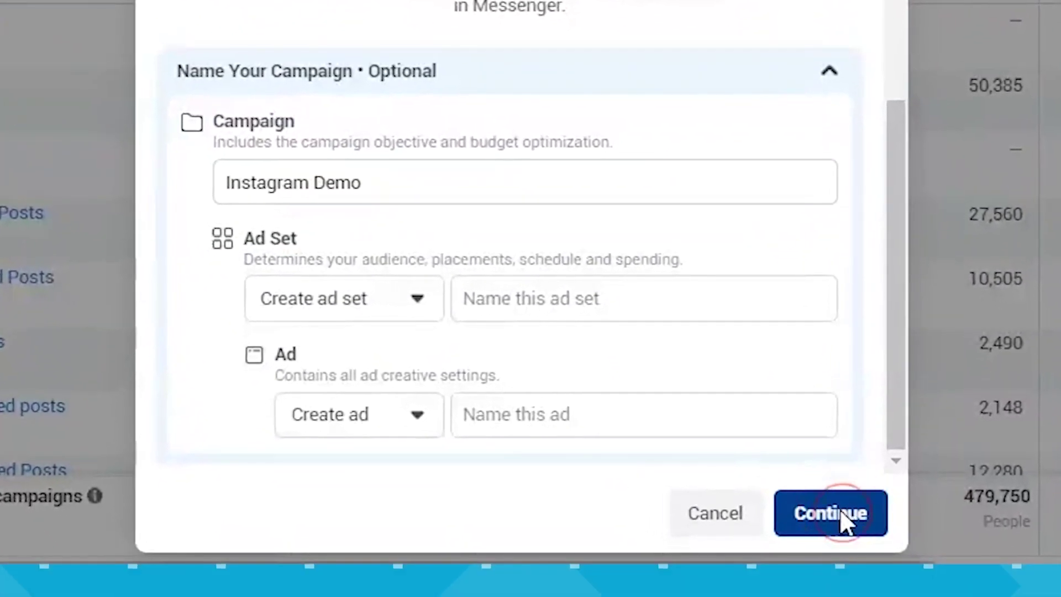
left_click(828, 593)
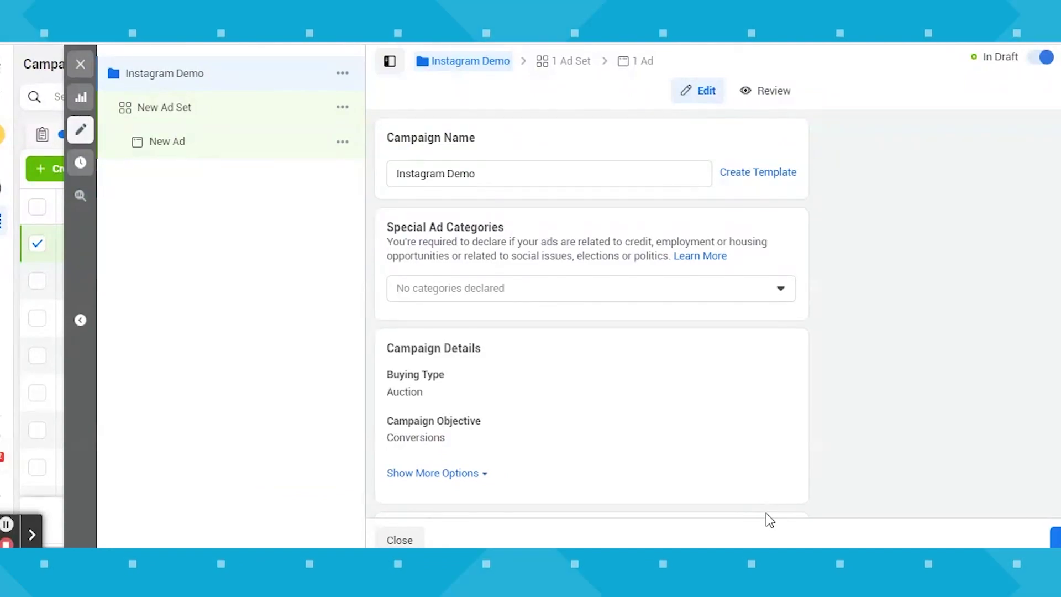
scroll(798, 299, "down", 8)
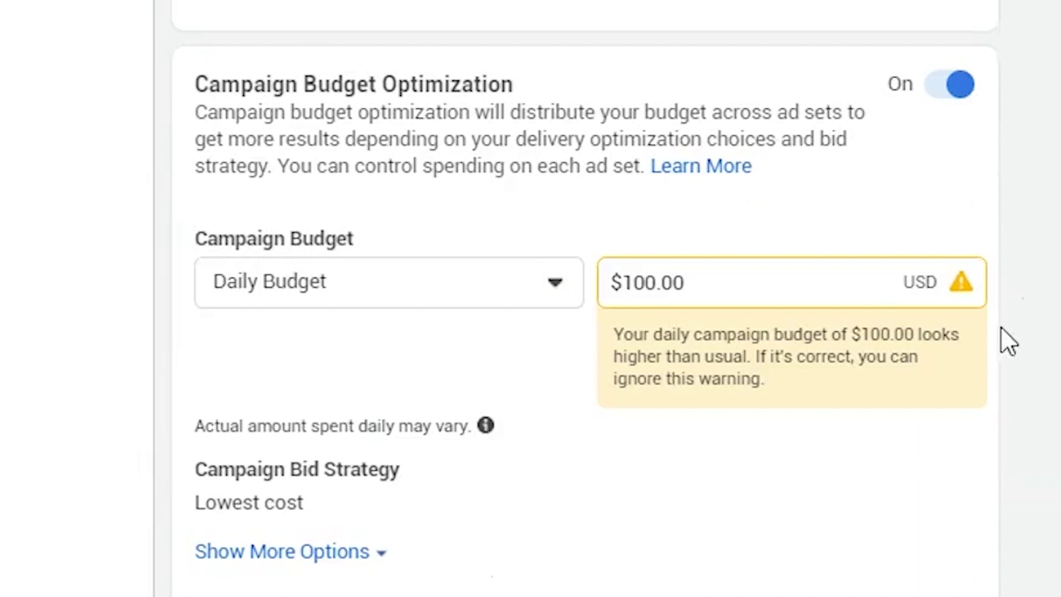
scroll(900, 379, "up", 10)
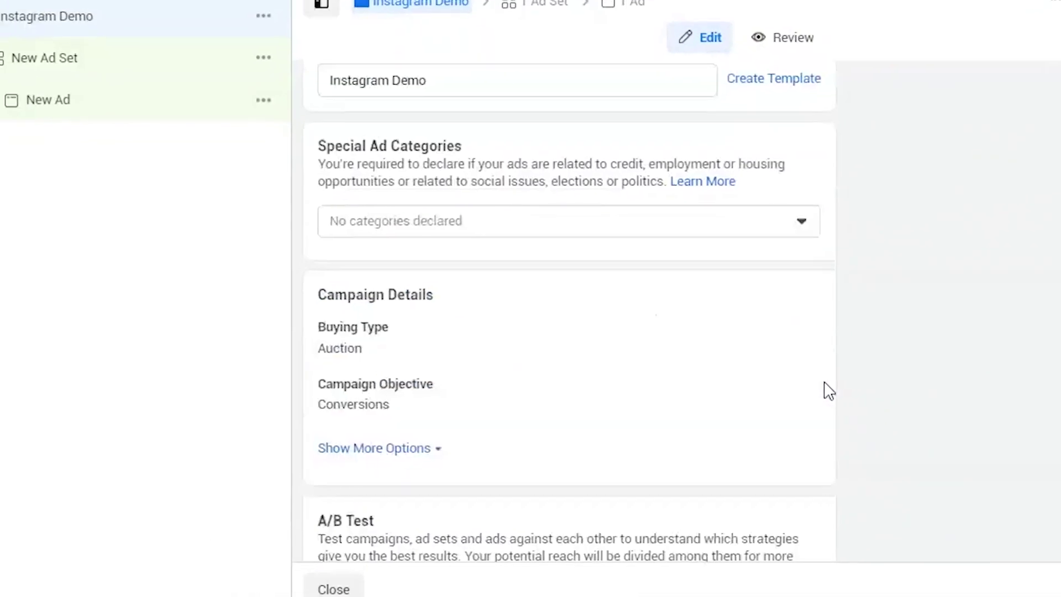
scroll(829, 391, "up", 2)
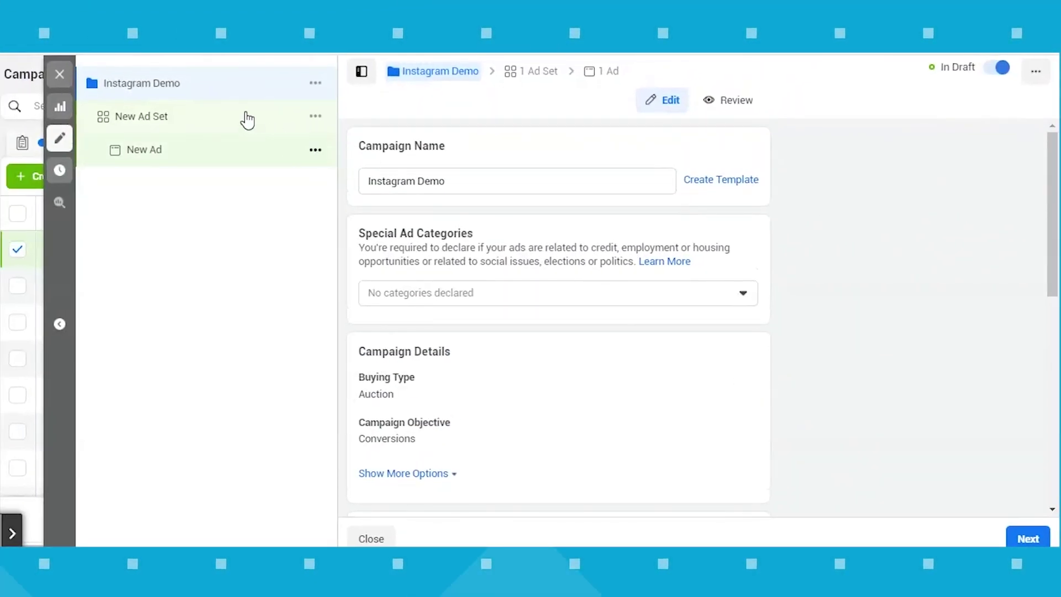
Step: Open the New Ad Set's settings and scroll to Budget & Schedule
left_click(245, 113)
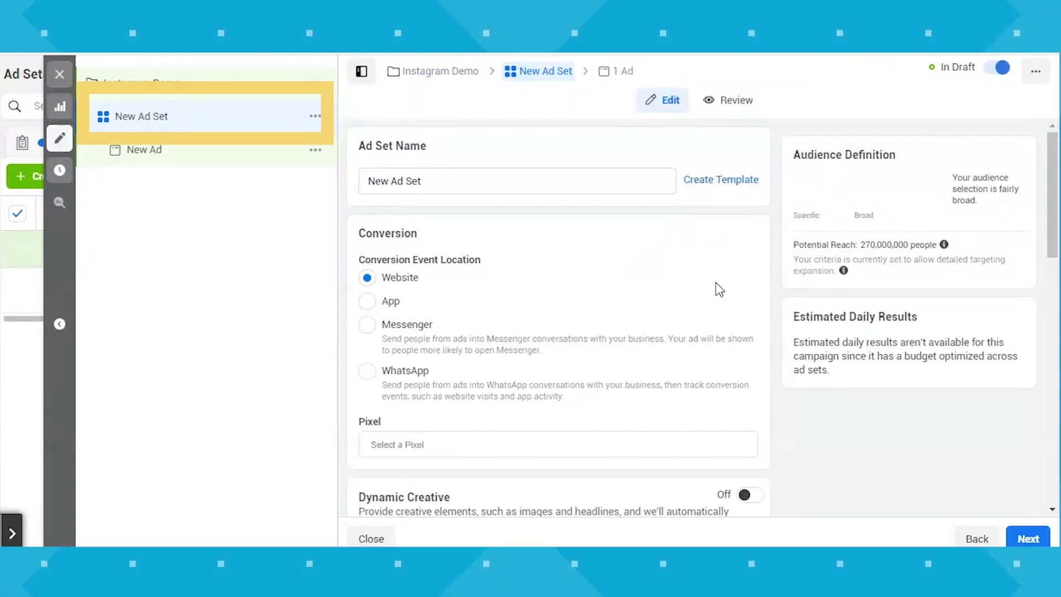
scroll(708, 291, "down", 5)
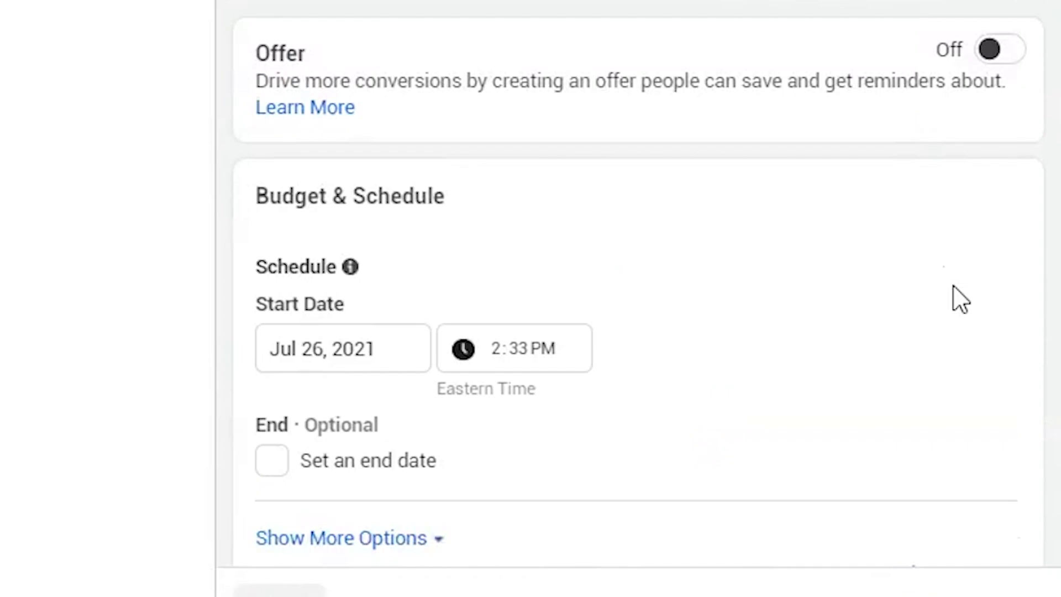
scroll(961, 301, "down", 8)
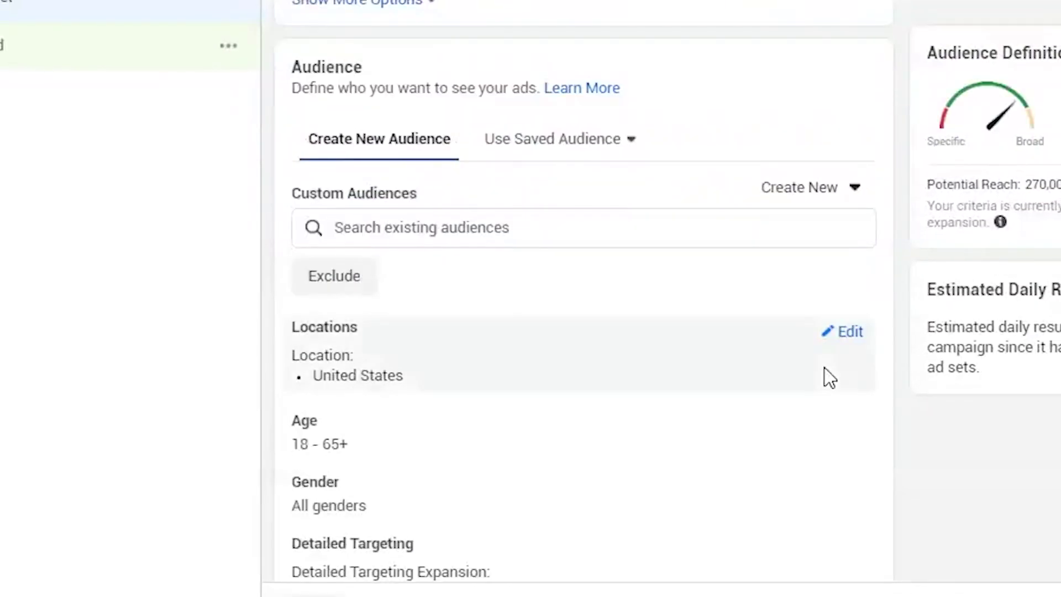
scroll(825, 367, "down", 1)
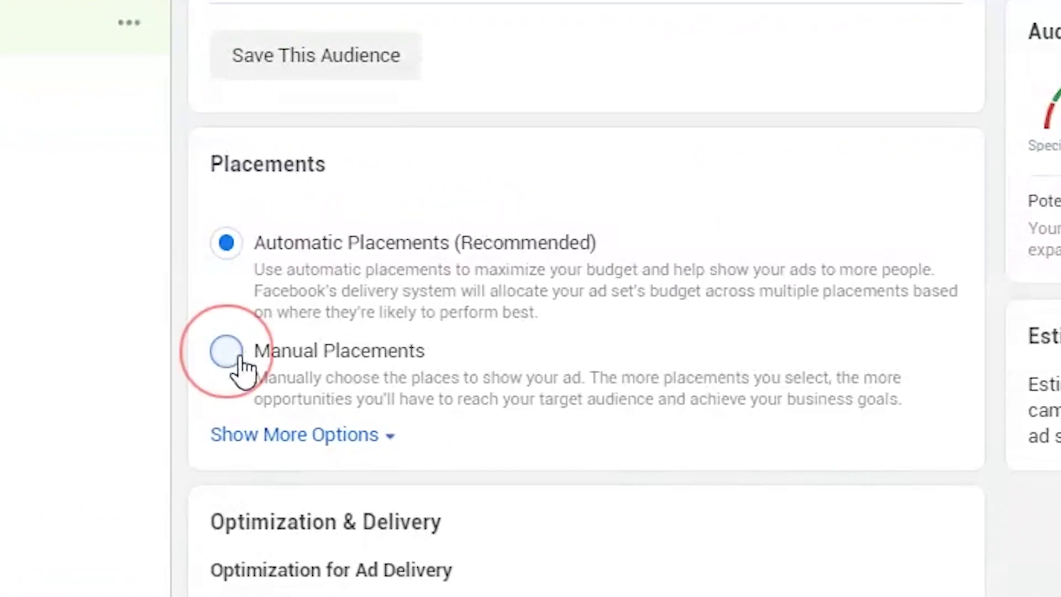
Step: Switch to Manual Placements and uncheck Facebook, keeping Instagram Feed and Explore
left_click(240, 358)
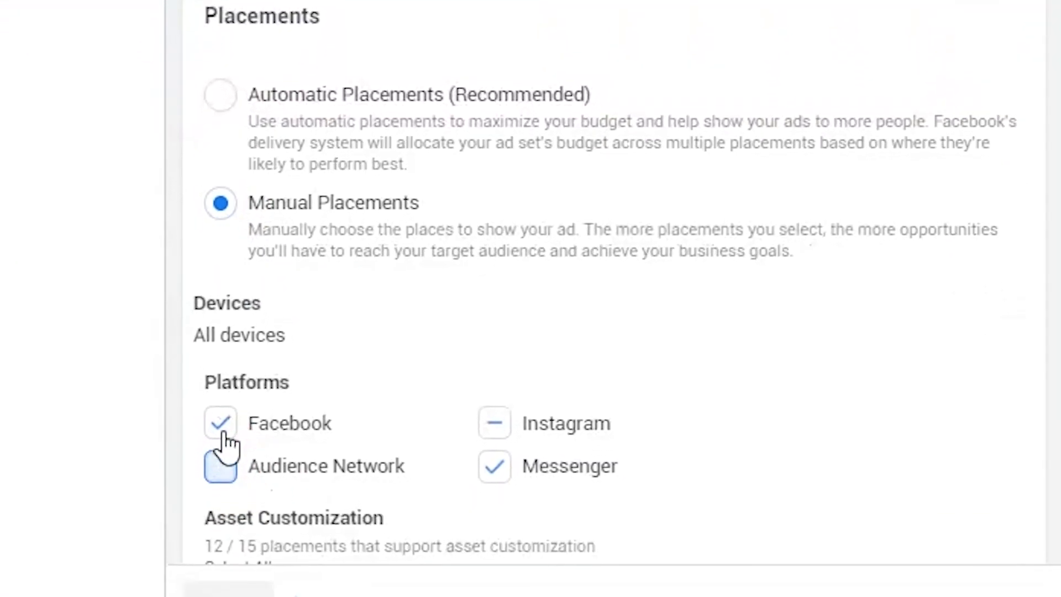
left_click(226, 571)
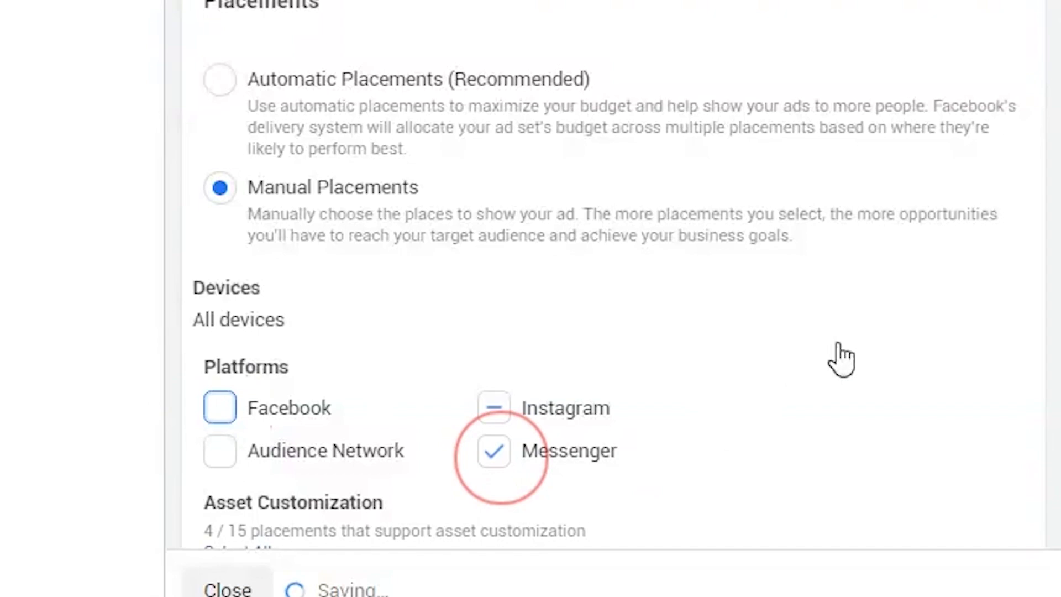
scroll(890, 322, "down", 8)
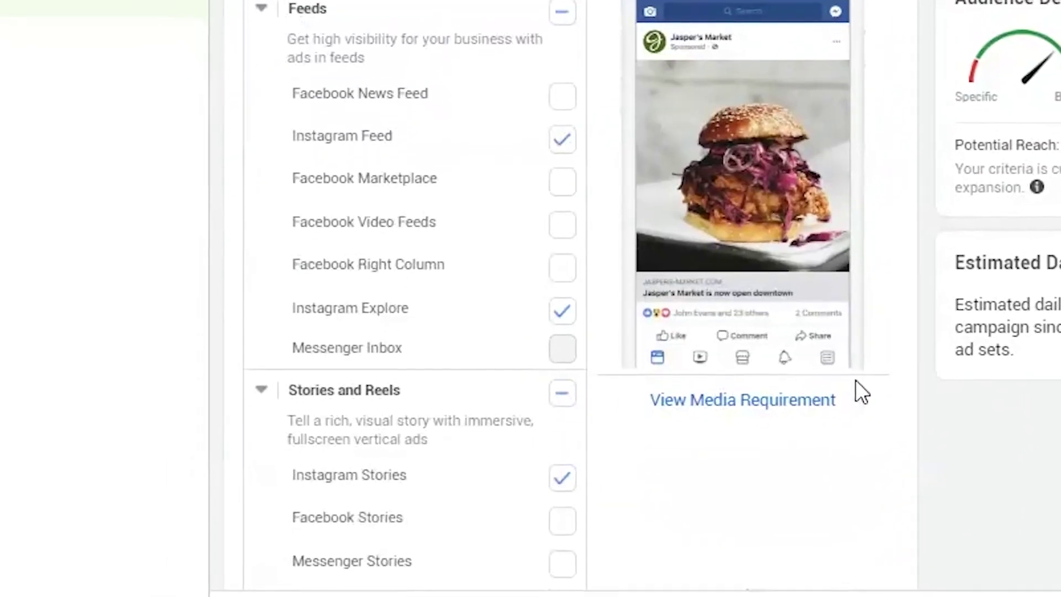
mouse_move(540, 180)
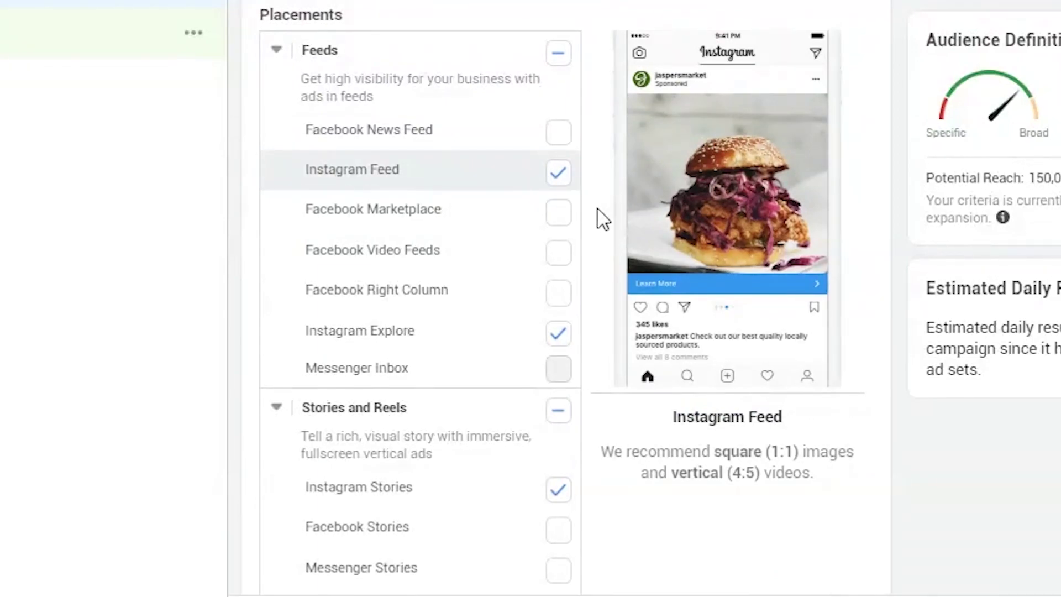
mouse_move(536, 352)
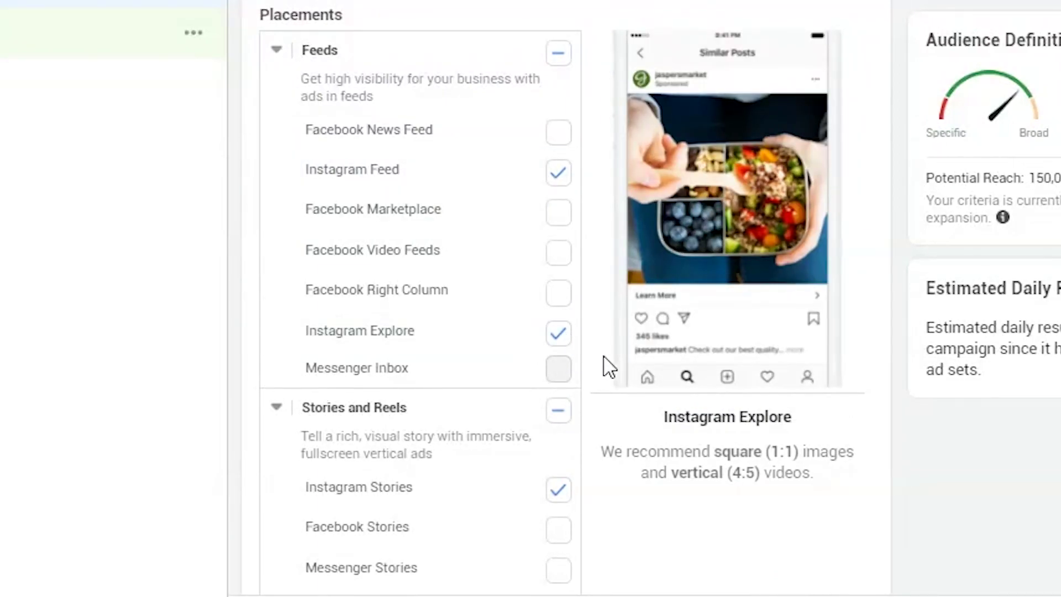
scroll(620, 417, "down", 2)
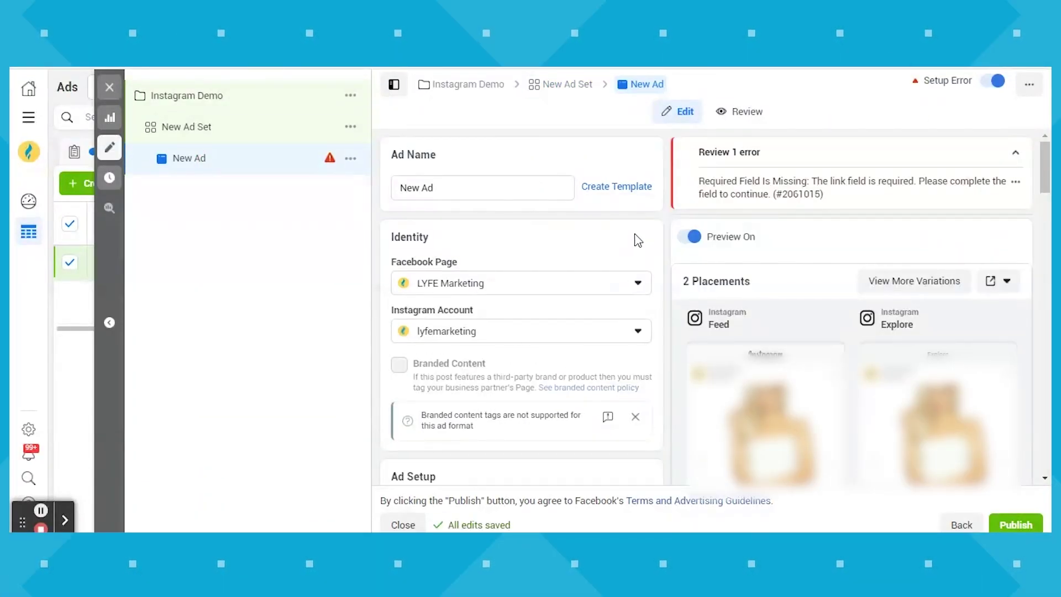
Step: Rename the ad to 'Instagram Demo Ad'
triple_click(426, 187)
type("Instagram Demo Ad")
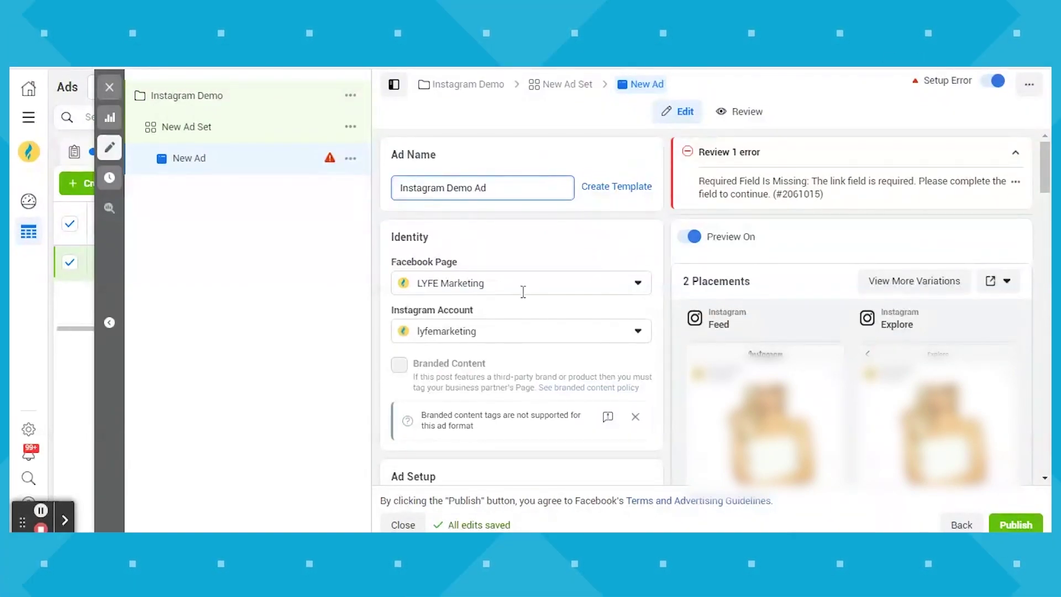
scroll(663, 248, "down", 1)
Step: Preview the ad's Instagram Feed and Explore placements filtered to the Collection format
mouse_move(698, 266)
scroll(779, 332, "down", 2)
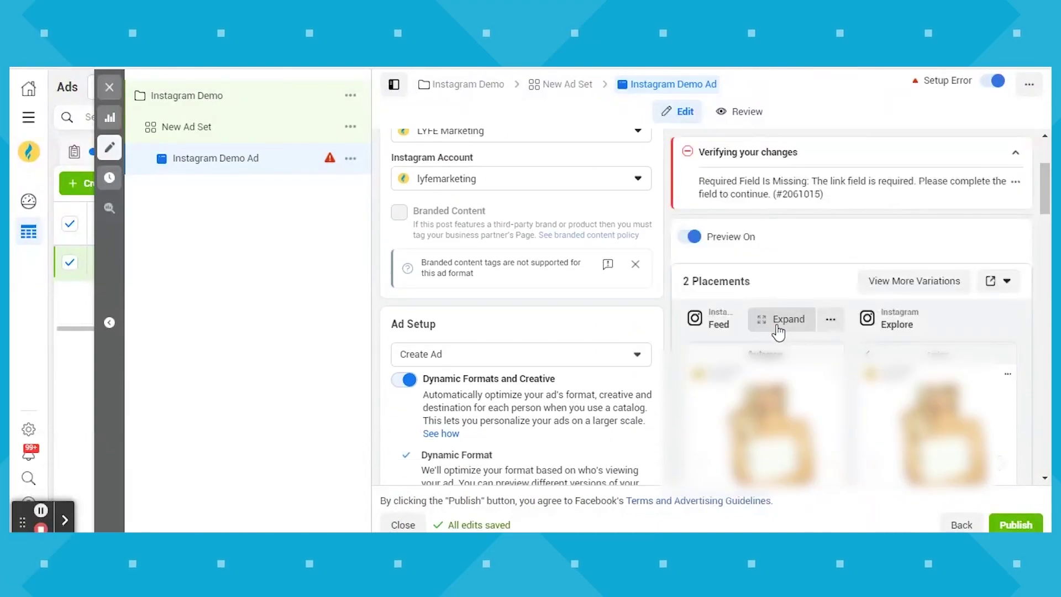
scroll(644, 293, "up", 3)
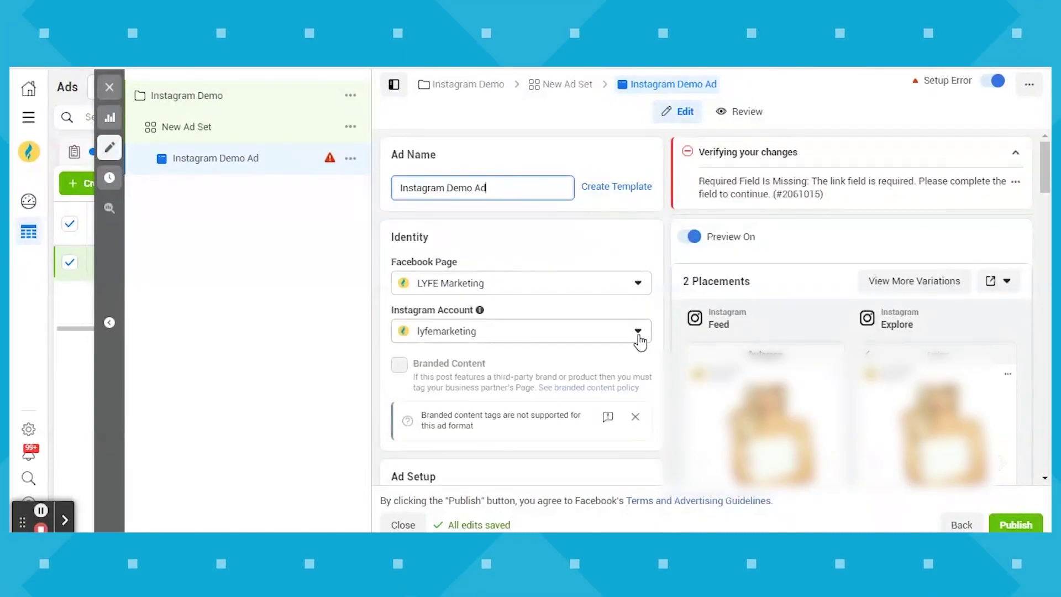
mouse_move(478, 310)
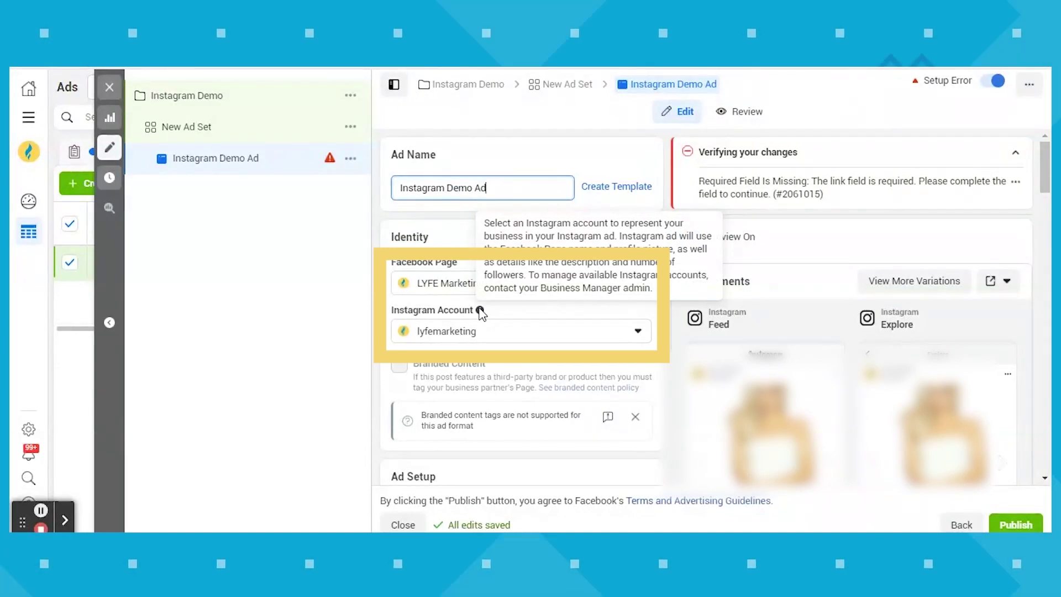
left_click(951, 279)
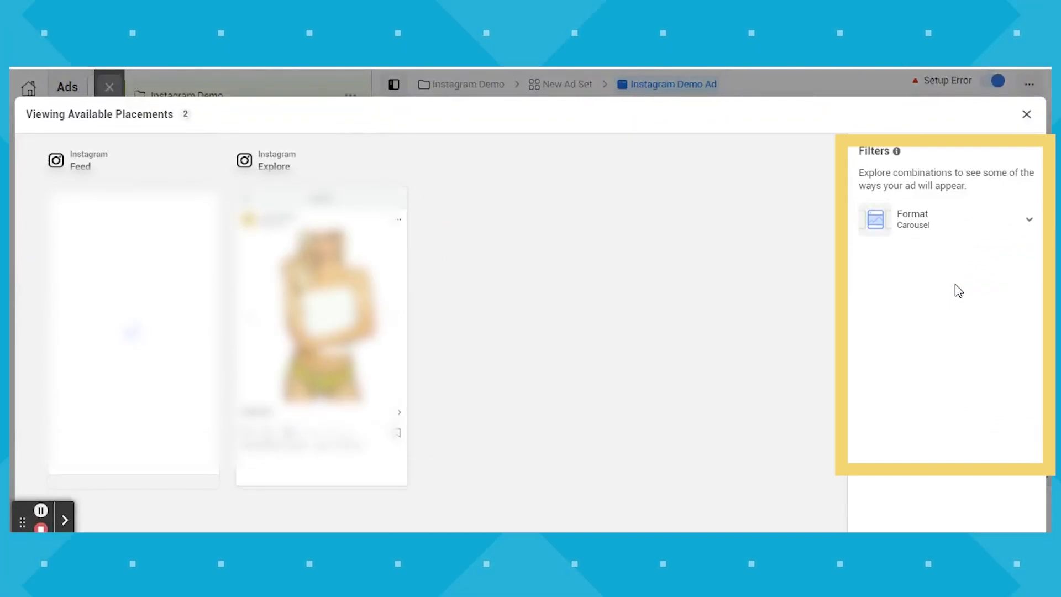
left_click(1029, 224)
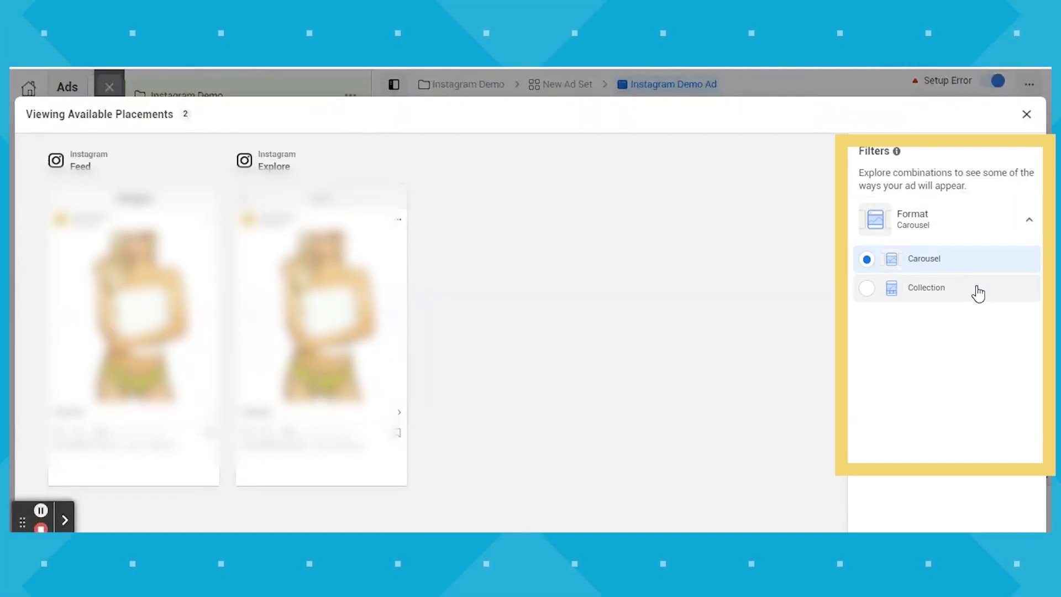
left_click(867, 294)
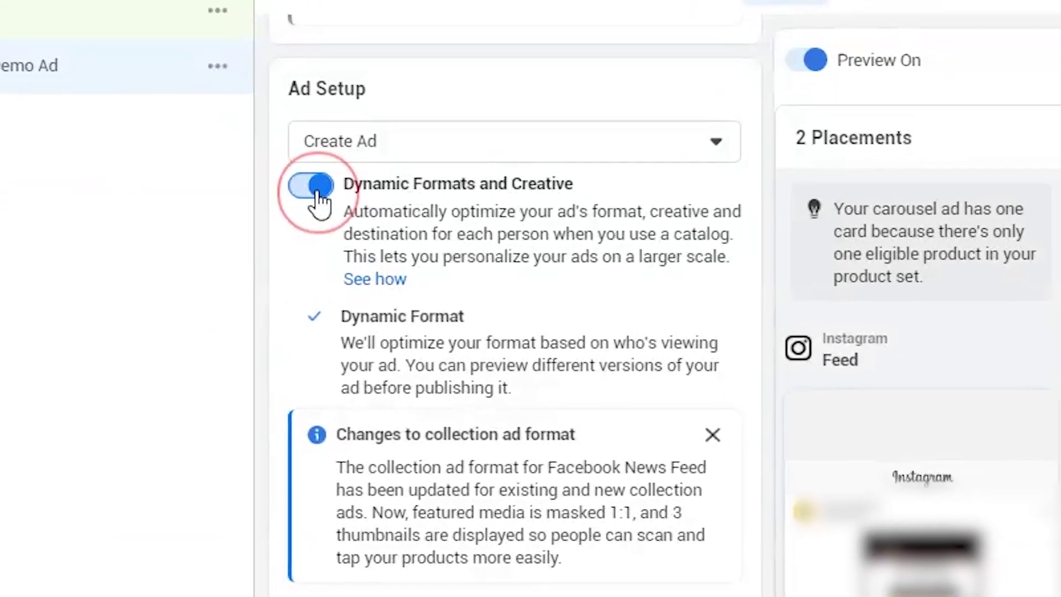
Step: Turn off Dynamic Formats and Creative and open the Ad Setup dropdown
left_click(315, 188)
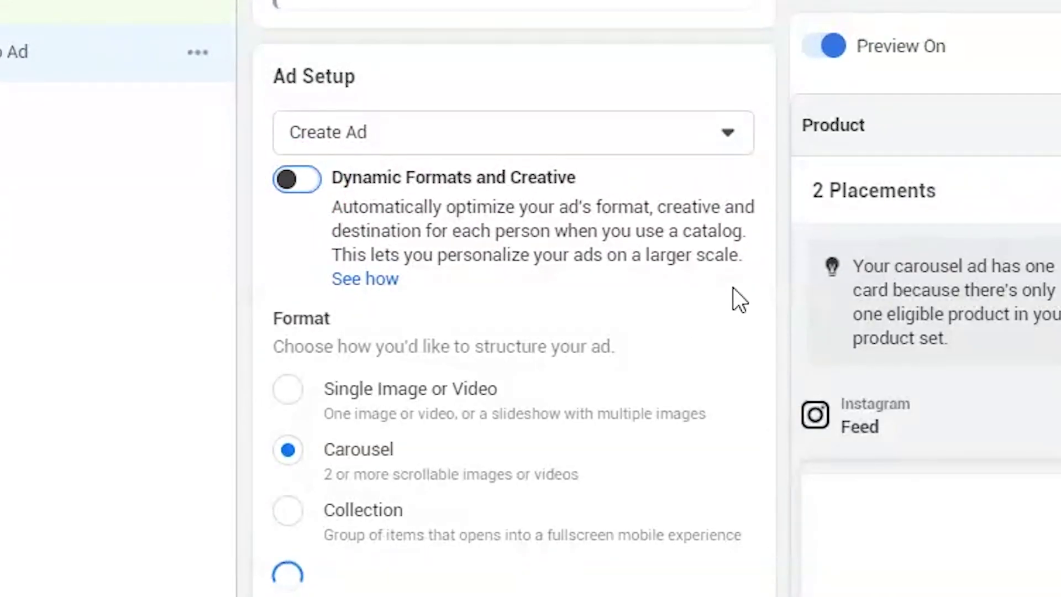
scroll(697, 297, "down", 3)
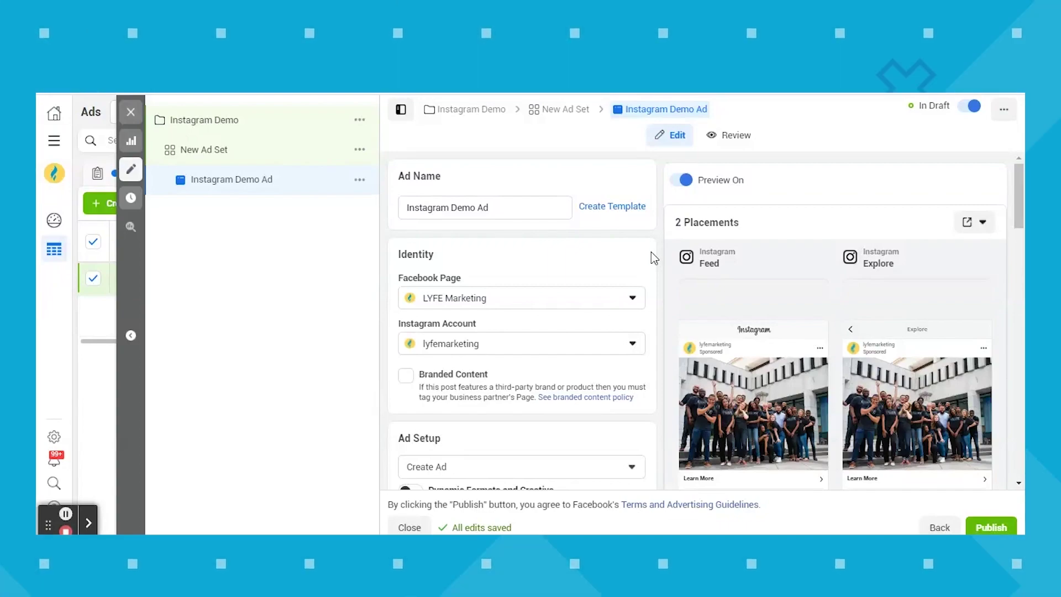
scroll(651, 253, "down", 1)
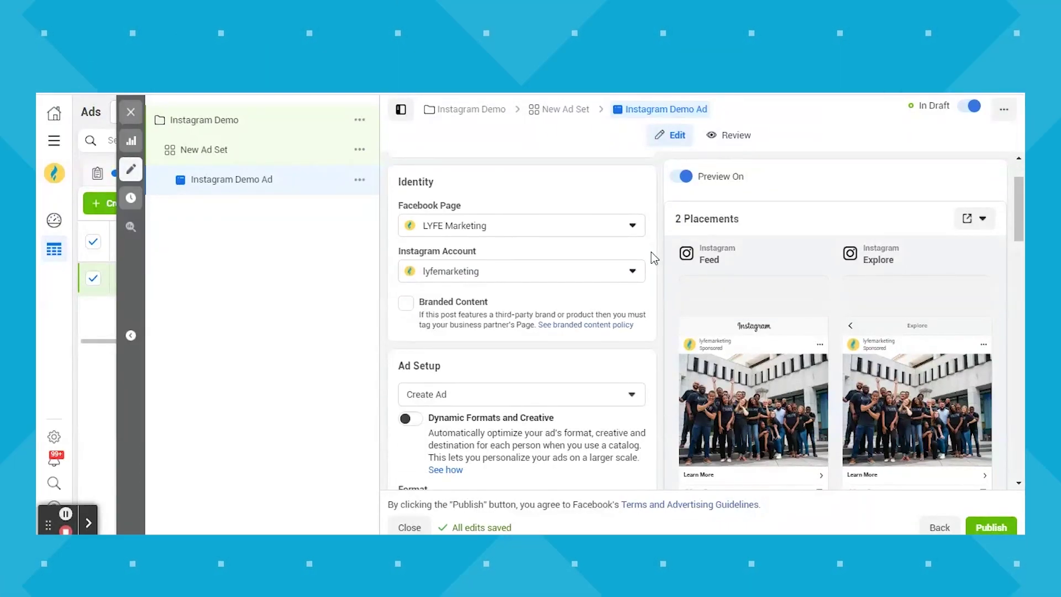
scroll(651, 252, "down", 1)
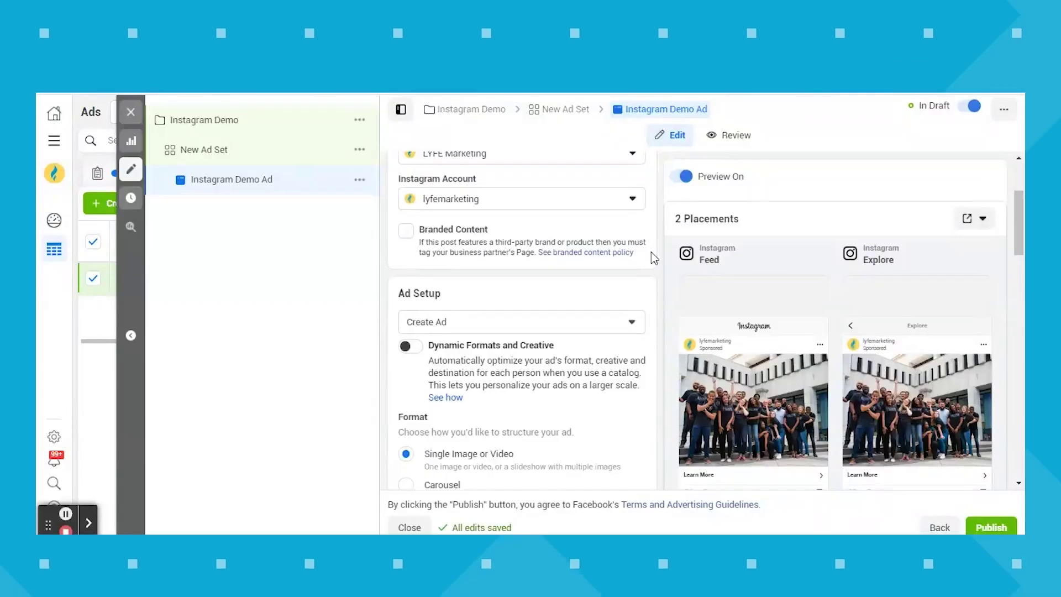
scroll(651, 252, "down", 2)
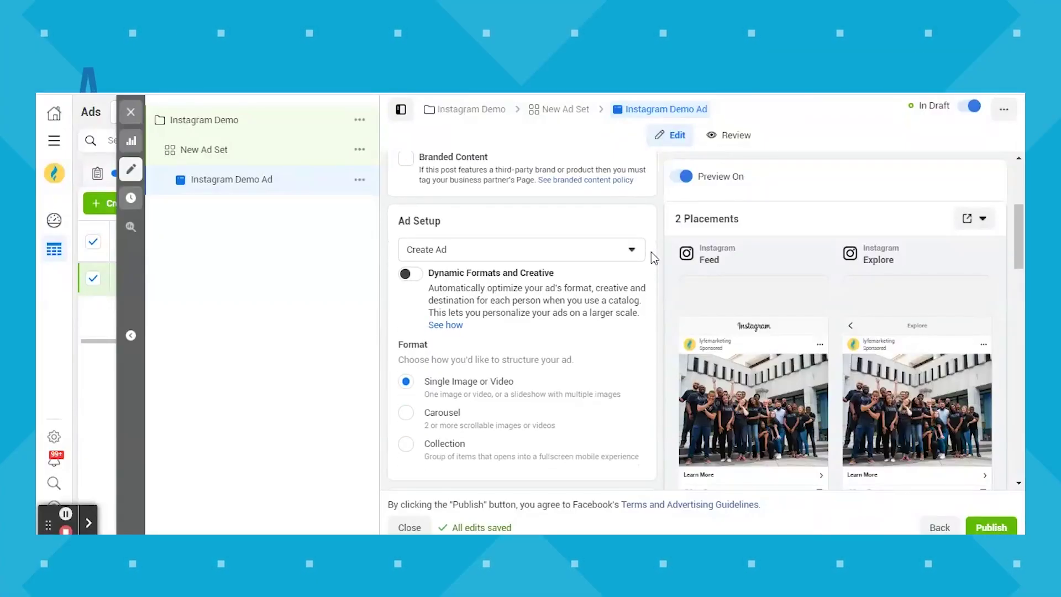
left_click(638, 256)
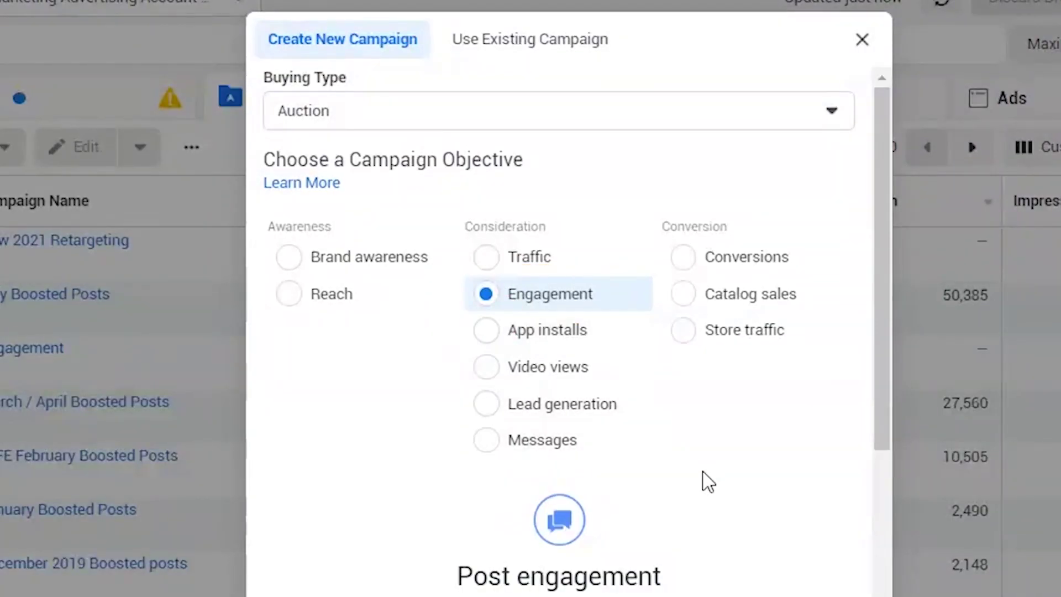
scroll(705, 482, "down", 4)
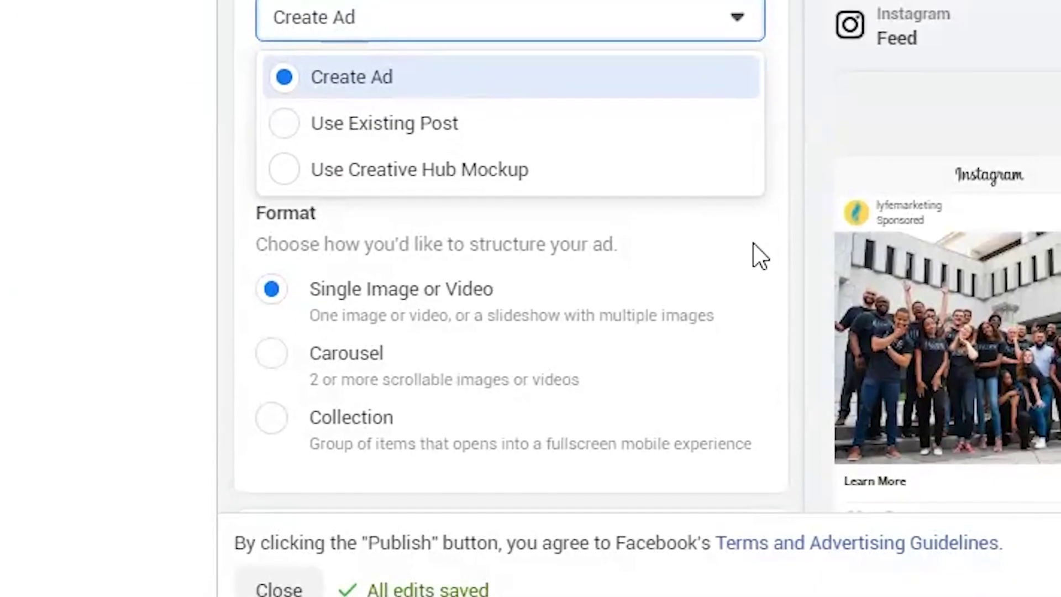
Step: Select Create Ad in the Ad Setup dropdown, leaving the Single Image or Video format
left_click(756, 423)
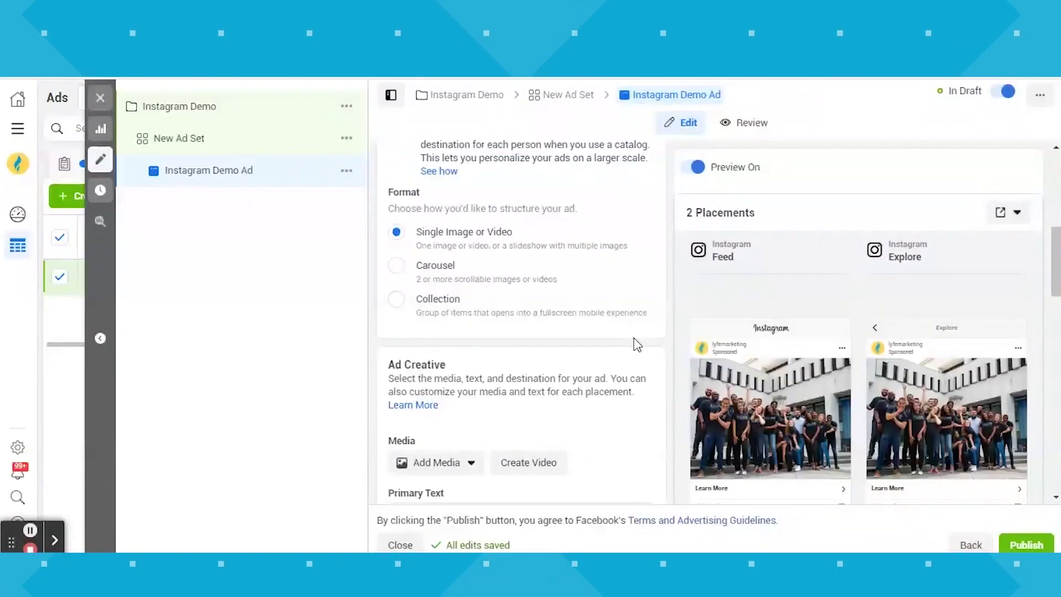
Step: Scroll to Ad Creative and show the Add Media options
scroll(637, 345, "down", 2)
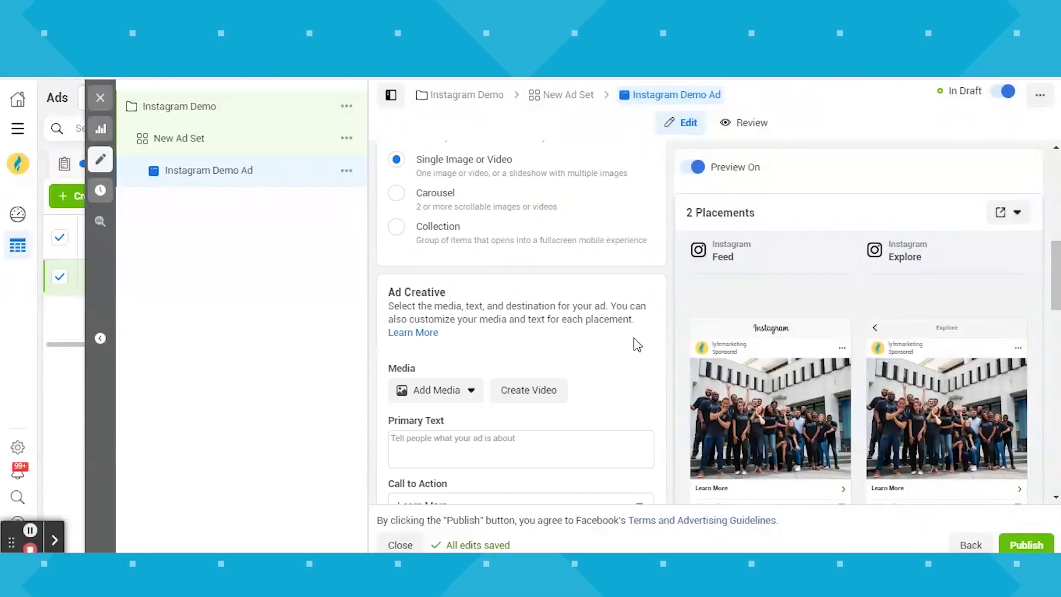
scroll(637, 345, "down", 2)
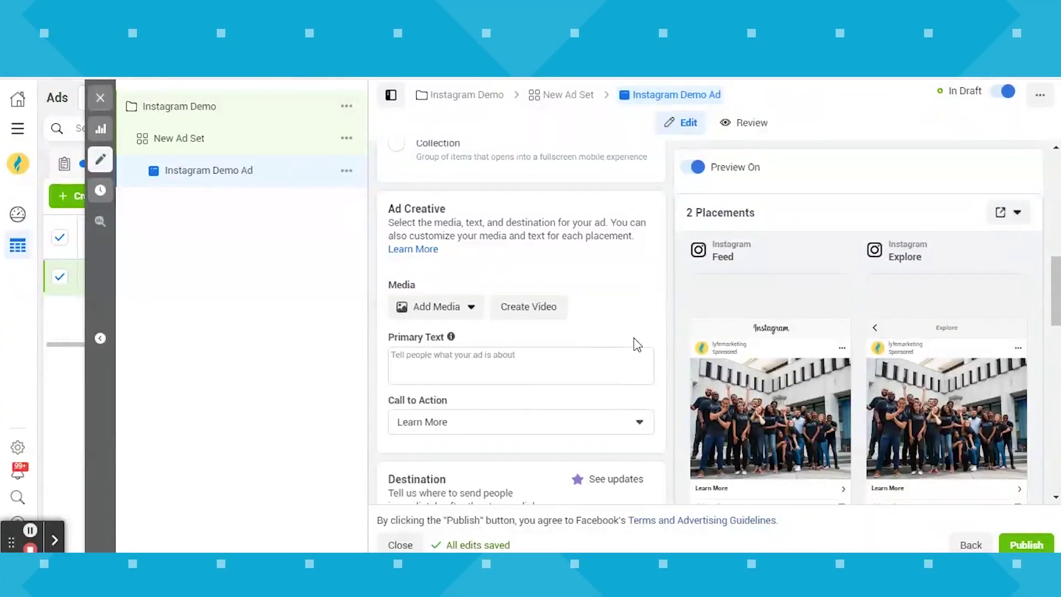
left_click(471, 309)
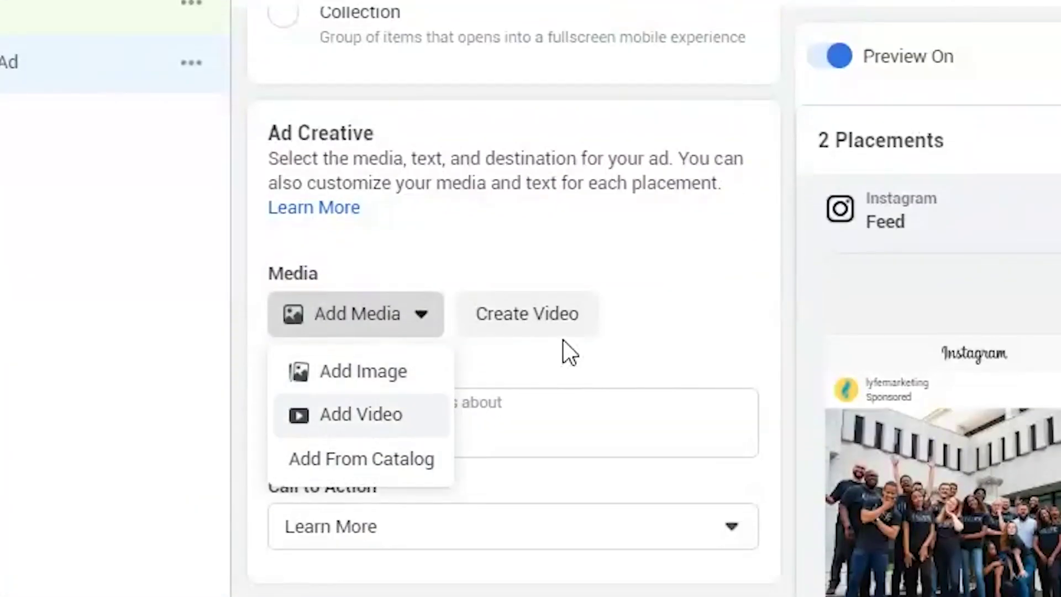
Step: Start a slideshow video with Create Video, selecting the group photo and a second image
left_click(685, 275)
left_click(561, 323)
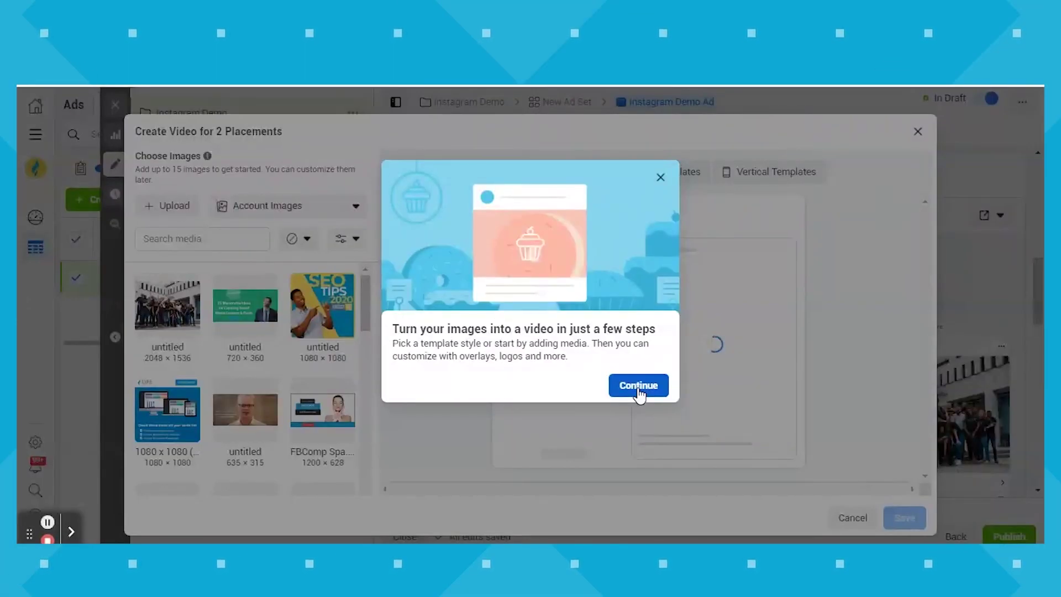
left_click(639, 387)
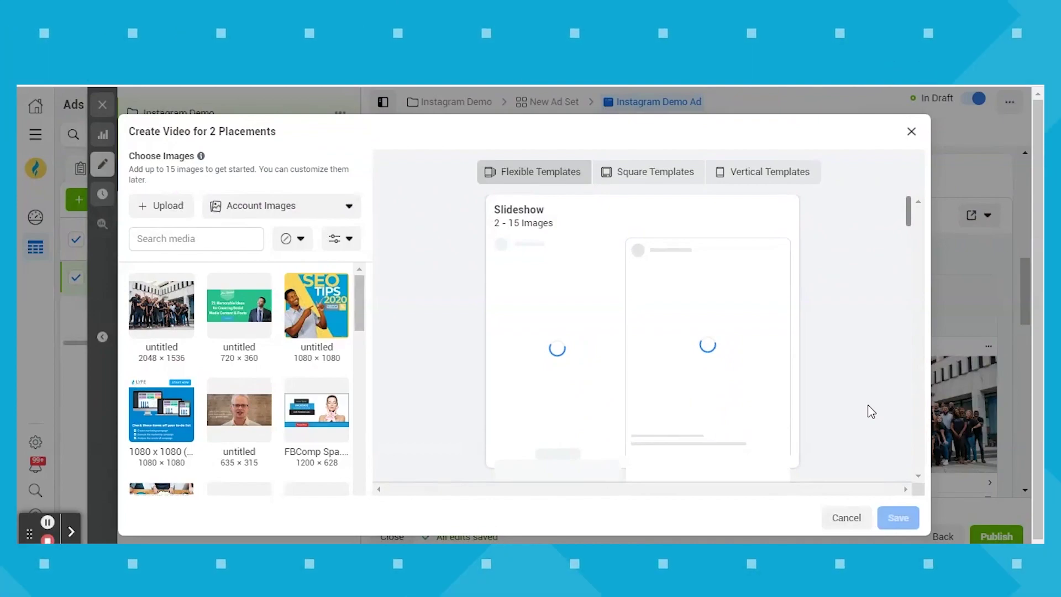
left_click(159, 308)
left_click(316, 305)
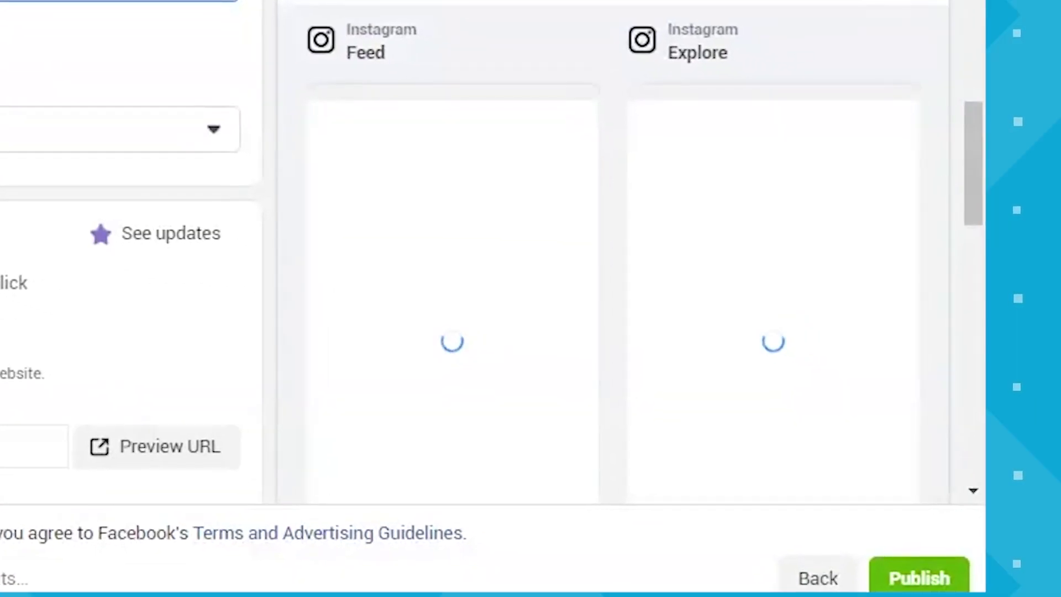
Step: Browse the Call to Action dropdown options, then close it with Learn More kept as the button
scroll(47, 66, "up", 1)
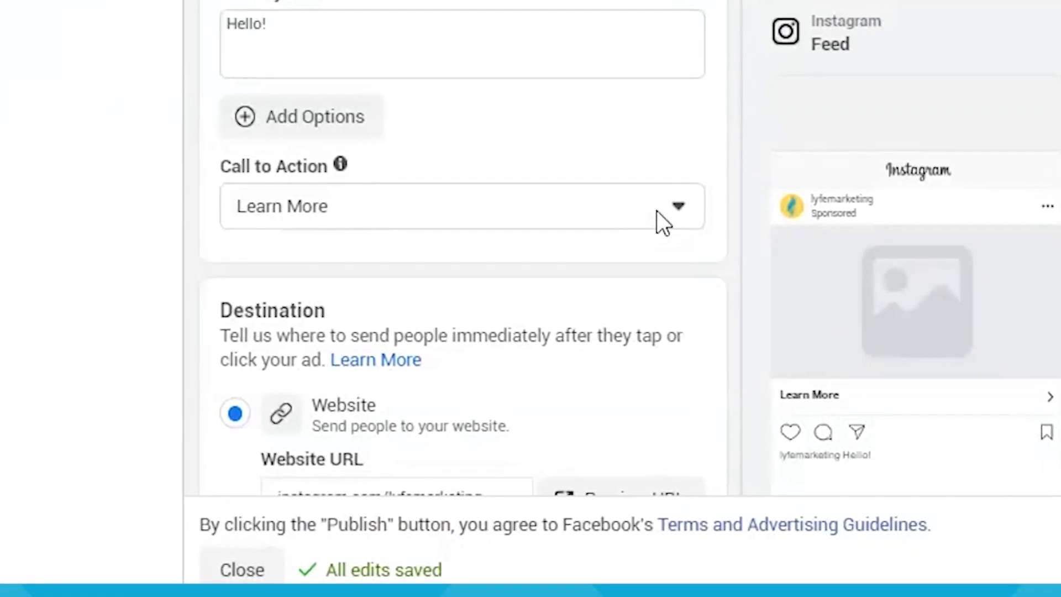
left_click(427, 162)
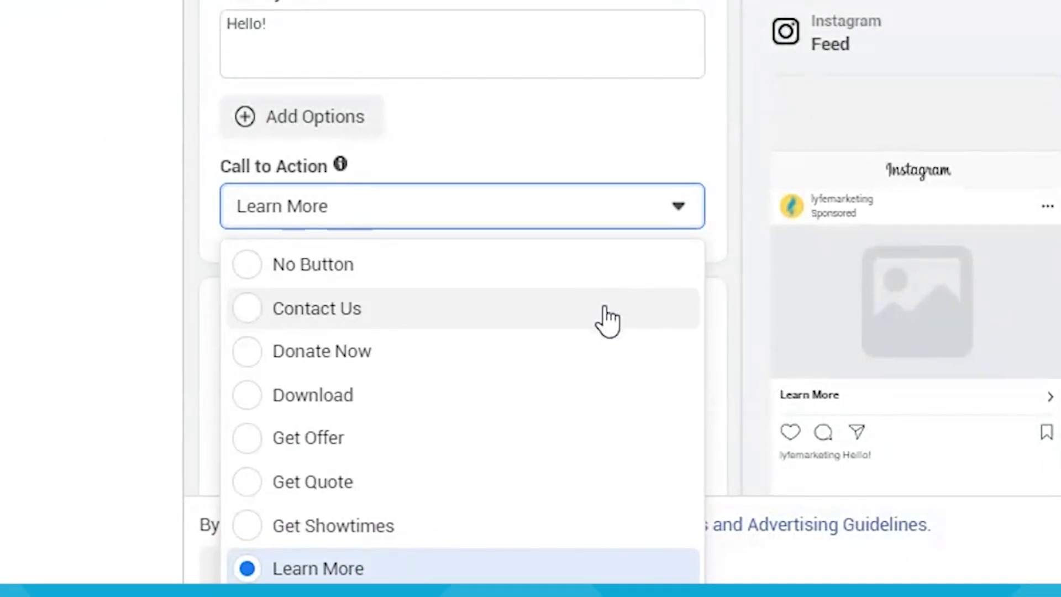
scroll(608, 320, "down", 3)
scroll(592, 408, "down", 6)
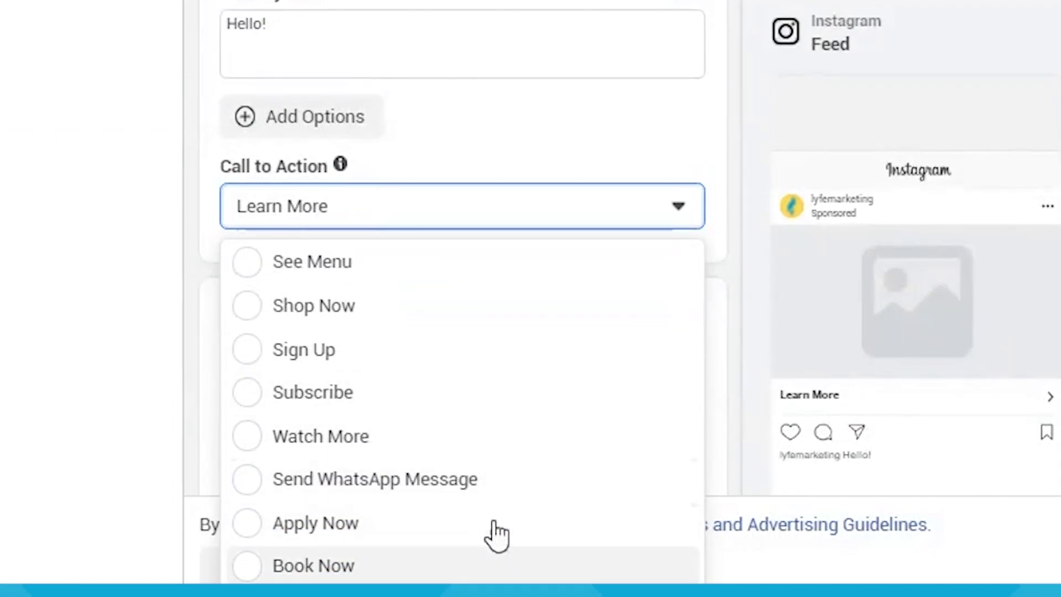
scroll(509, 445, "up", 8)
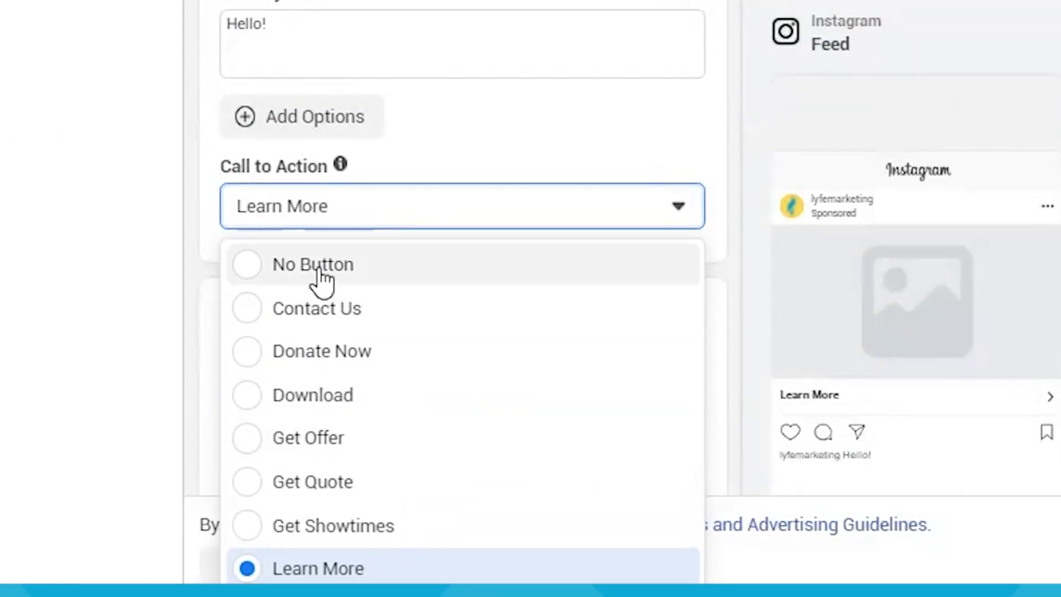
left_click(510, 267)
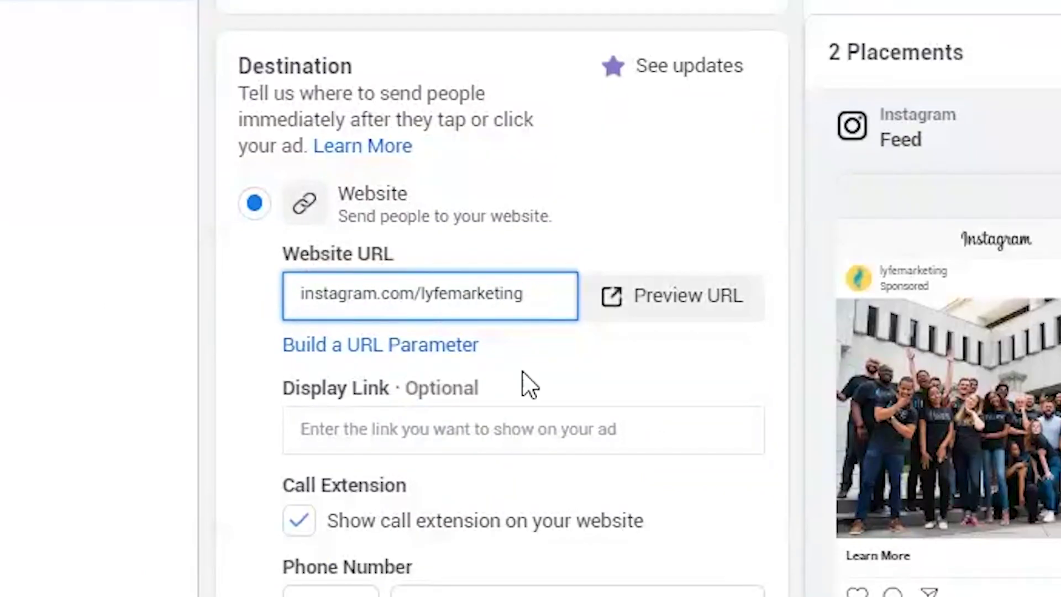
Step: Select the whole existing Website URL under Destination so it can be replaced
scroll(683, 389, "down", 3)
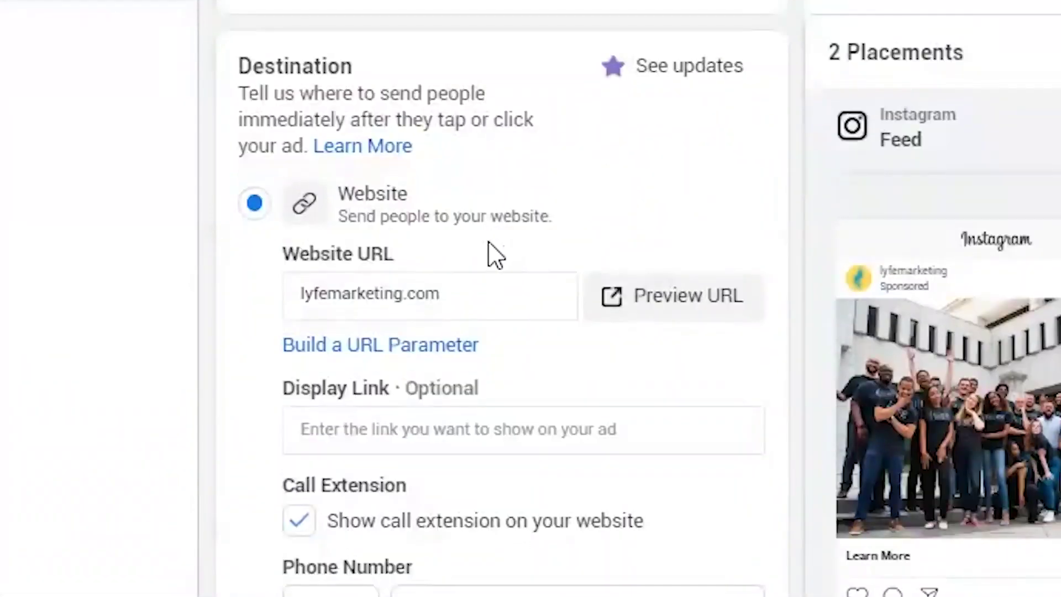
triple_click(315, 304)
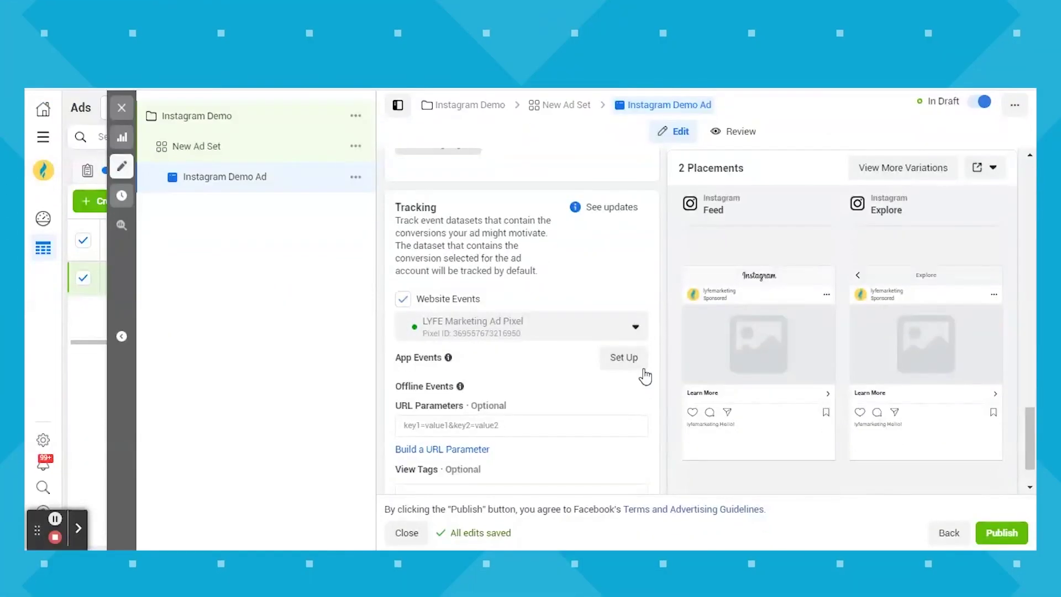
scroll(644, 374, "down", 2)
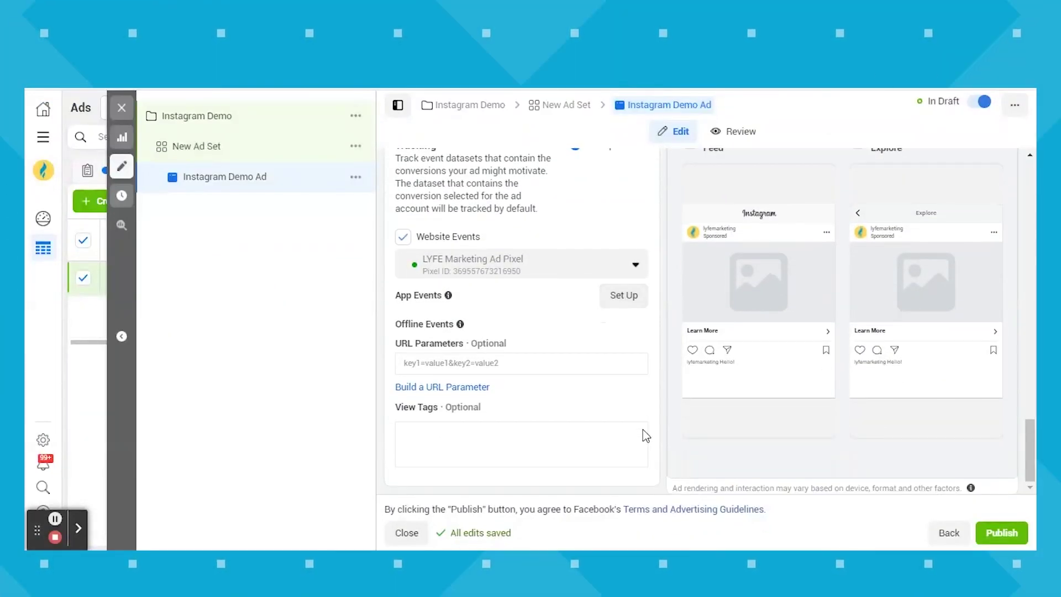
scroll(630, 421, "up", 5)
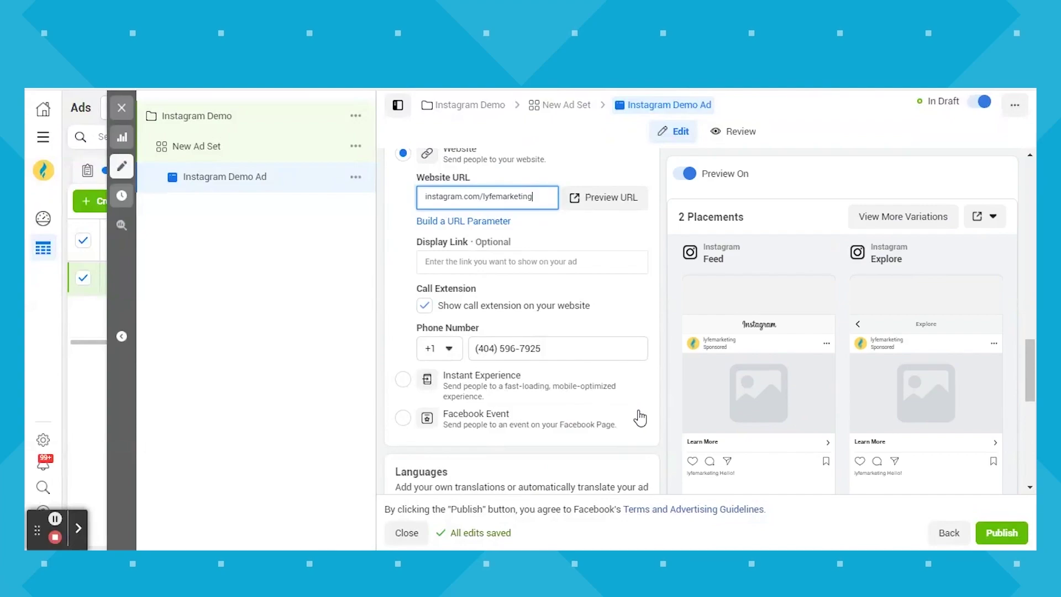
scroll(641, 418, "up", 5)
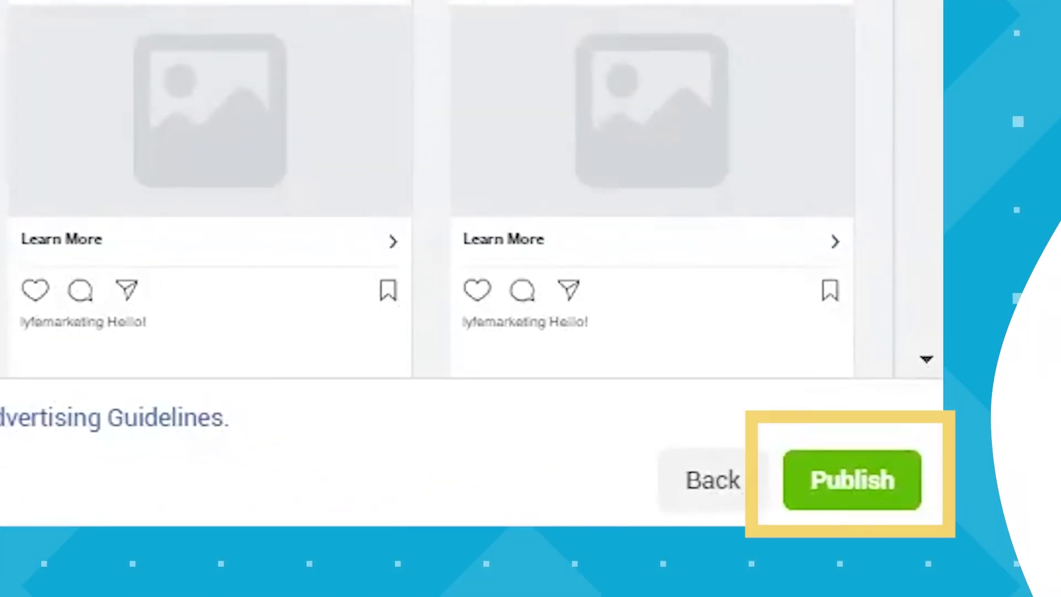